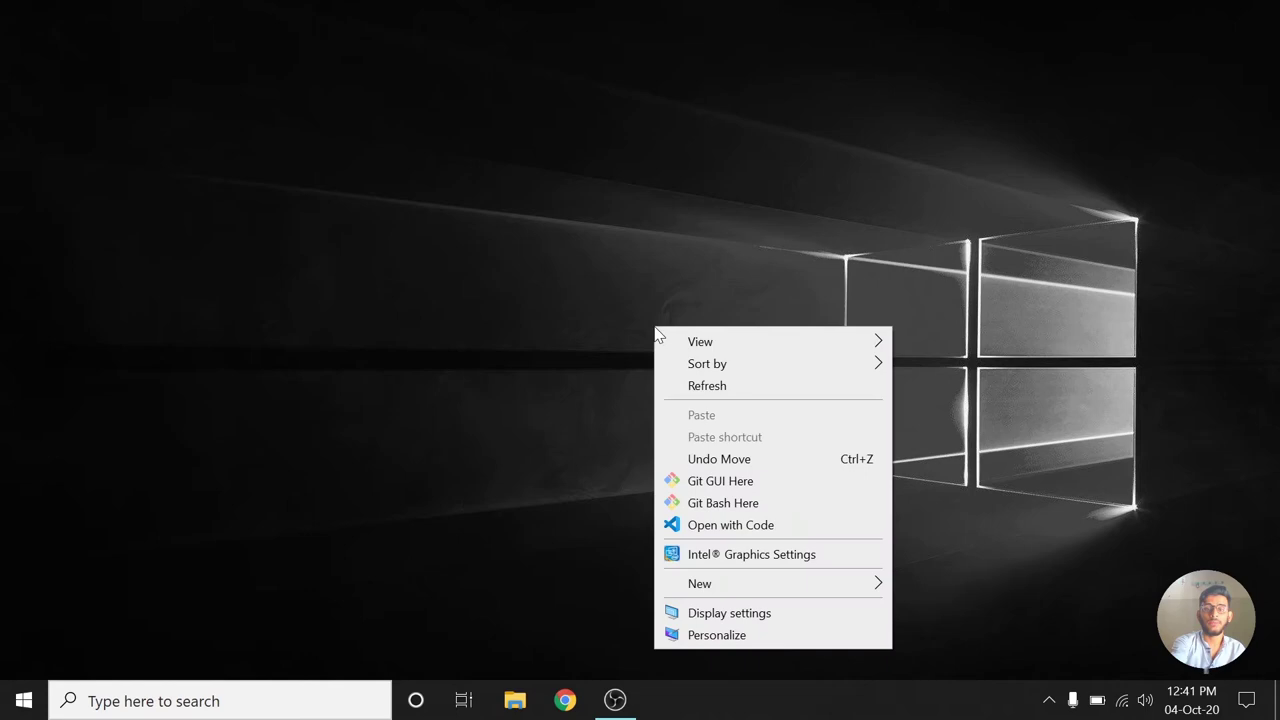
# - Start VLC media player and open the media dialog for a capture device
pyautogui.click(410, 408)
pyautogui.press('super')
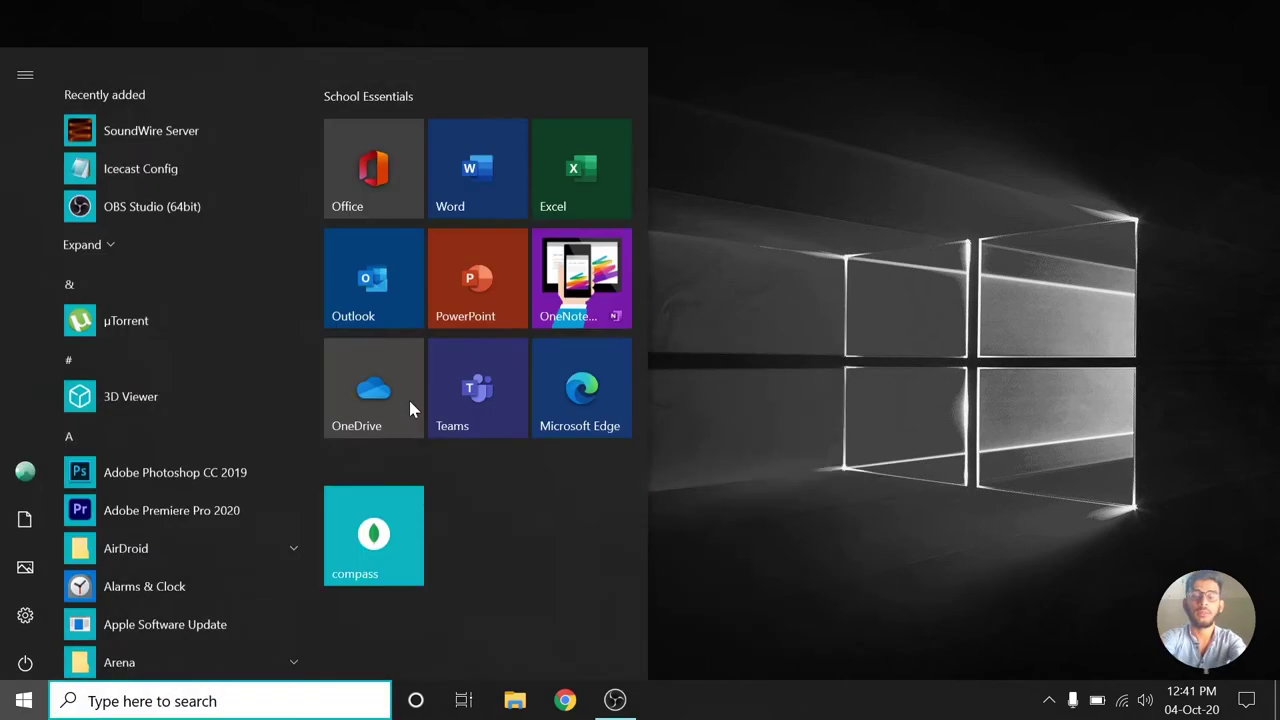
pyautogui.write('vlc')
pyautogui.press('Return')
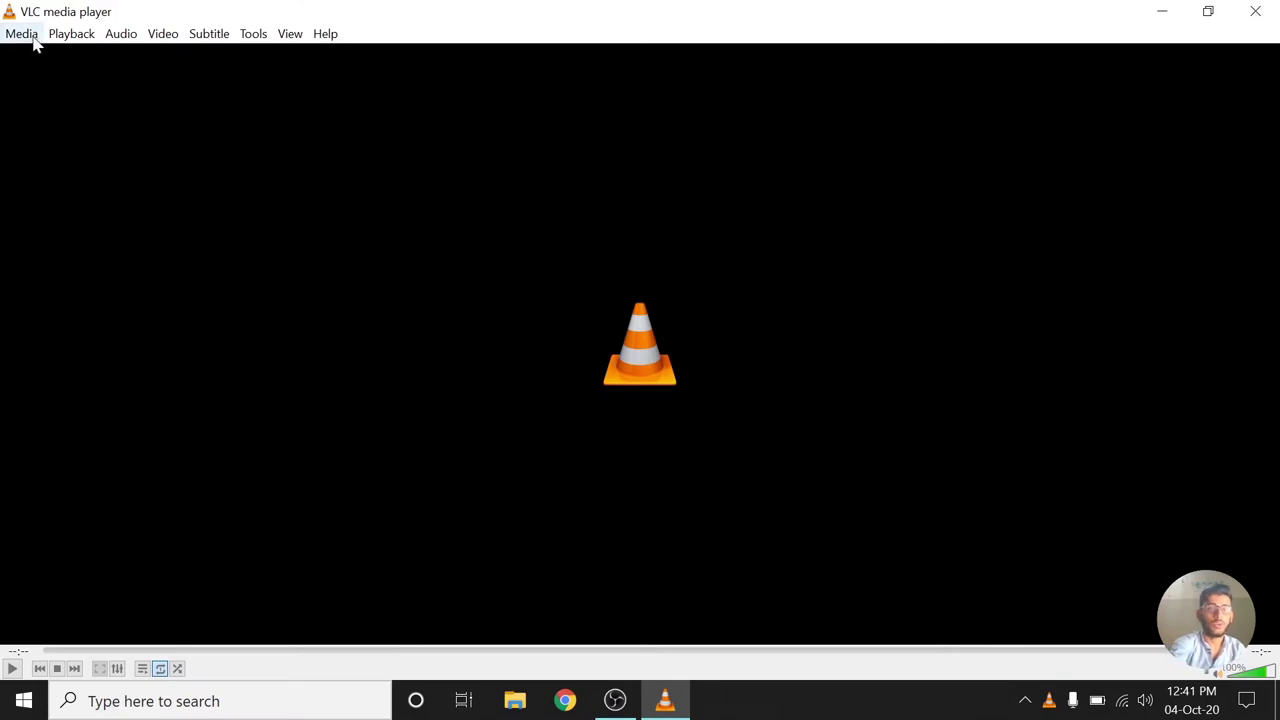
pyautogui.click(32, 37)
pyautogui.click(112, 160)
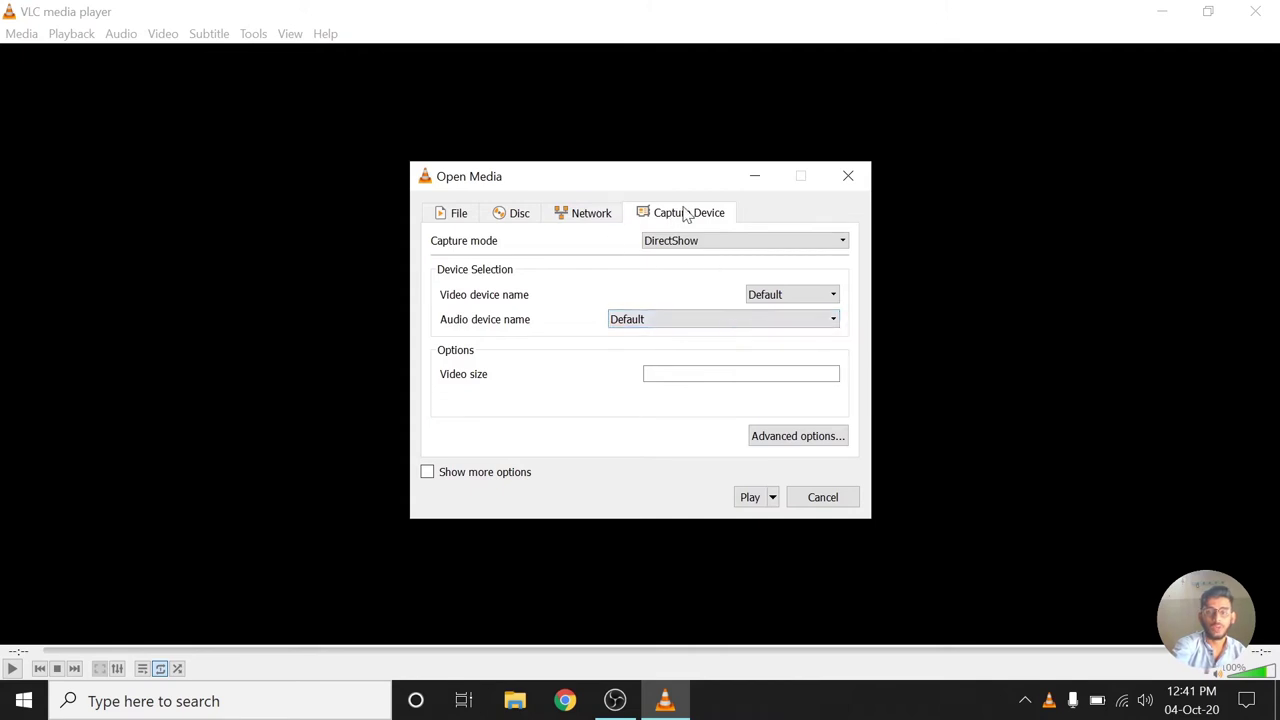
pyautogui.click(473, 214)
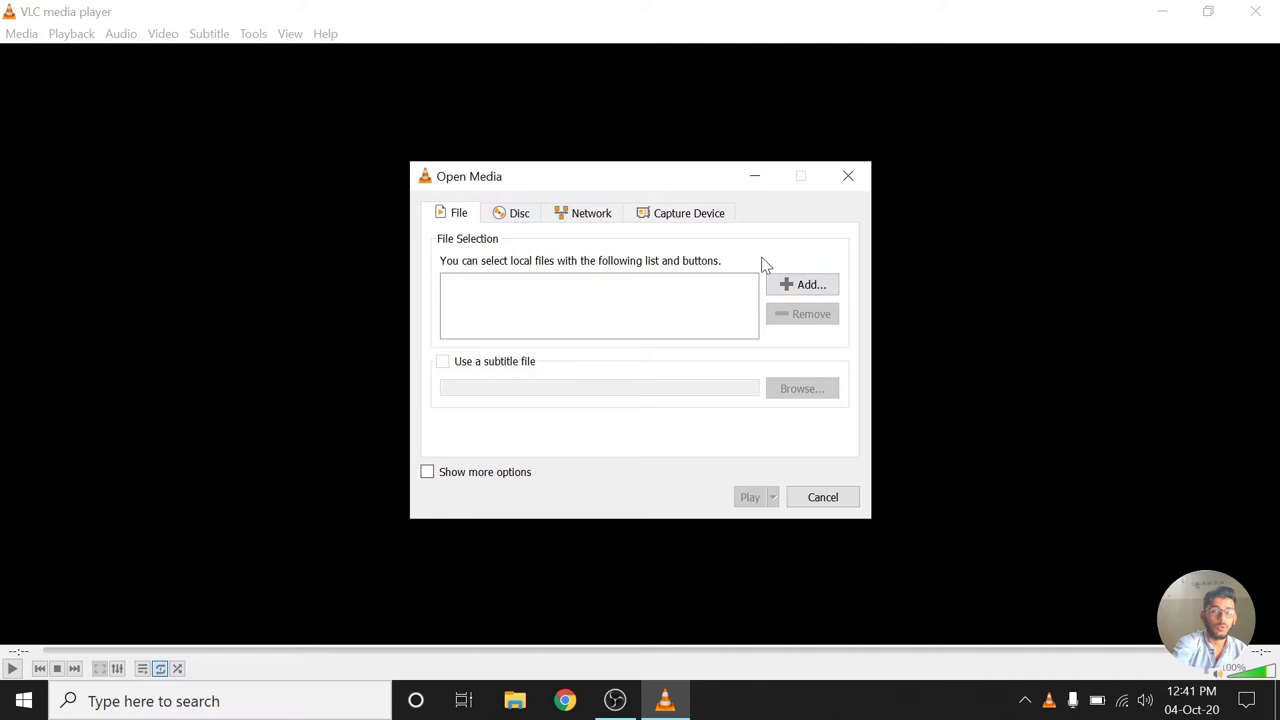
pyautogui.click(580, 214)
pyautogui.click(512, 213)
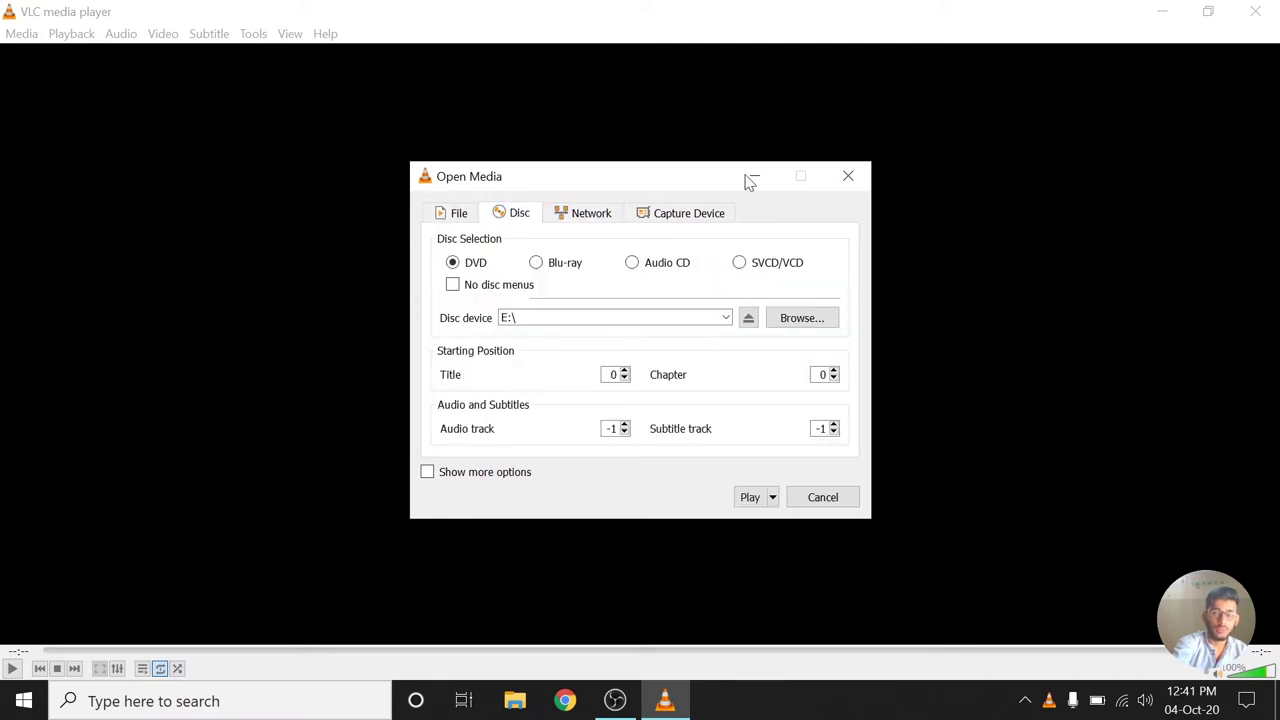
pyautogui.click(689, 220)
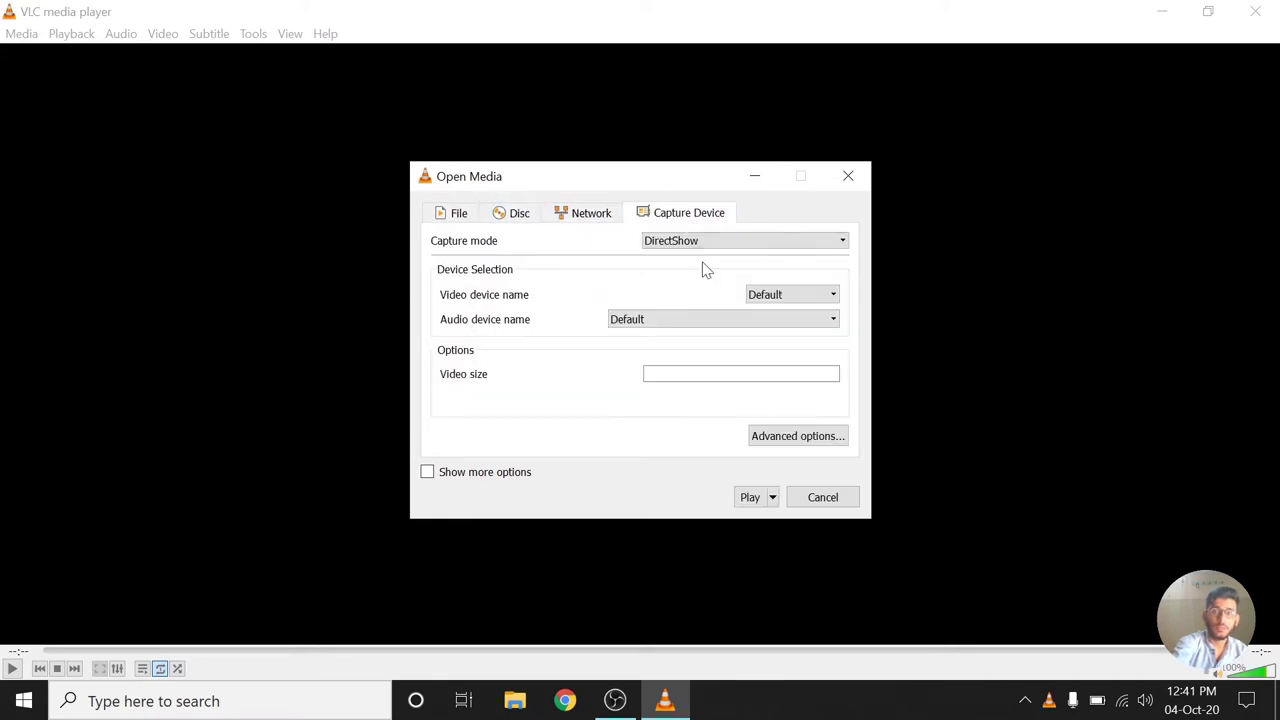
# - Set the capture's video device to None and its audio device to External Microphone (Conexant ISST Audio)
pyautogui.click(767, 300)
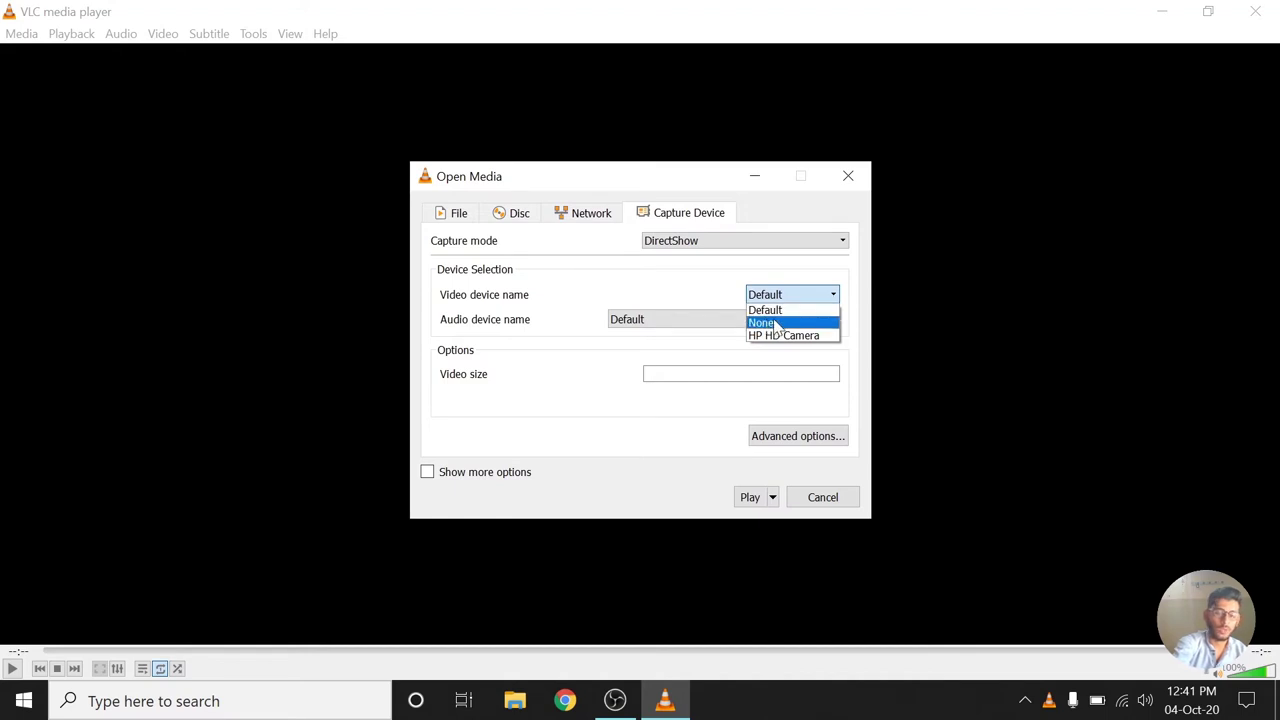
pyautogui.click(776, 324)
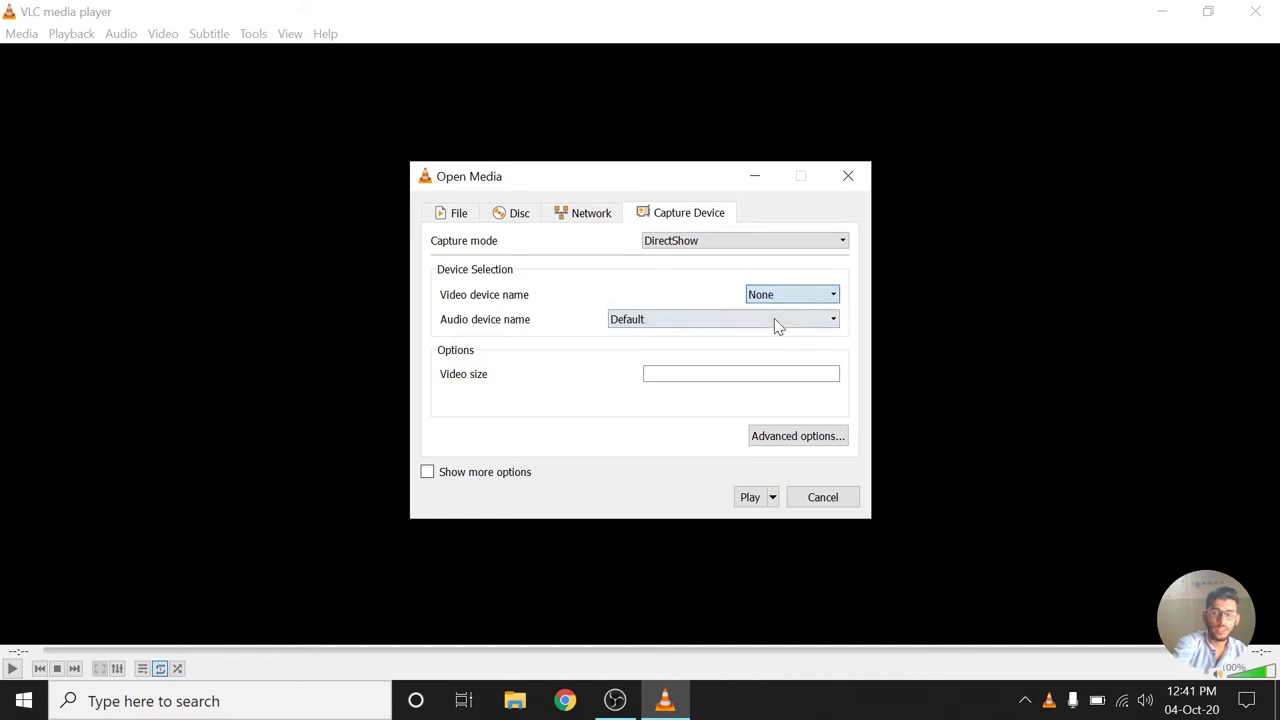
pyautogui.click(645, 319)
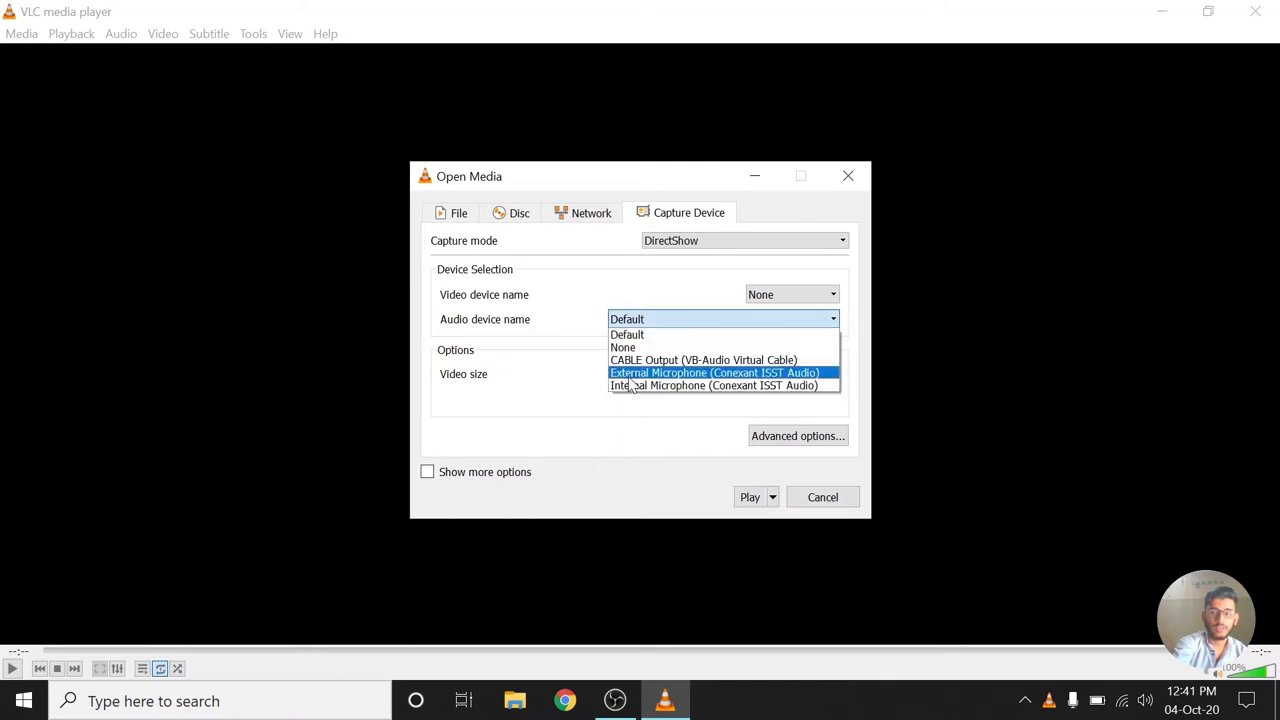
pyautogui.click(629, 378)
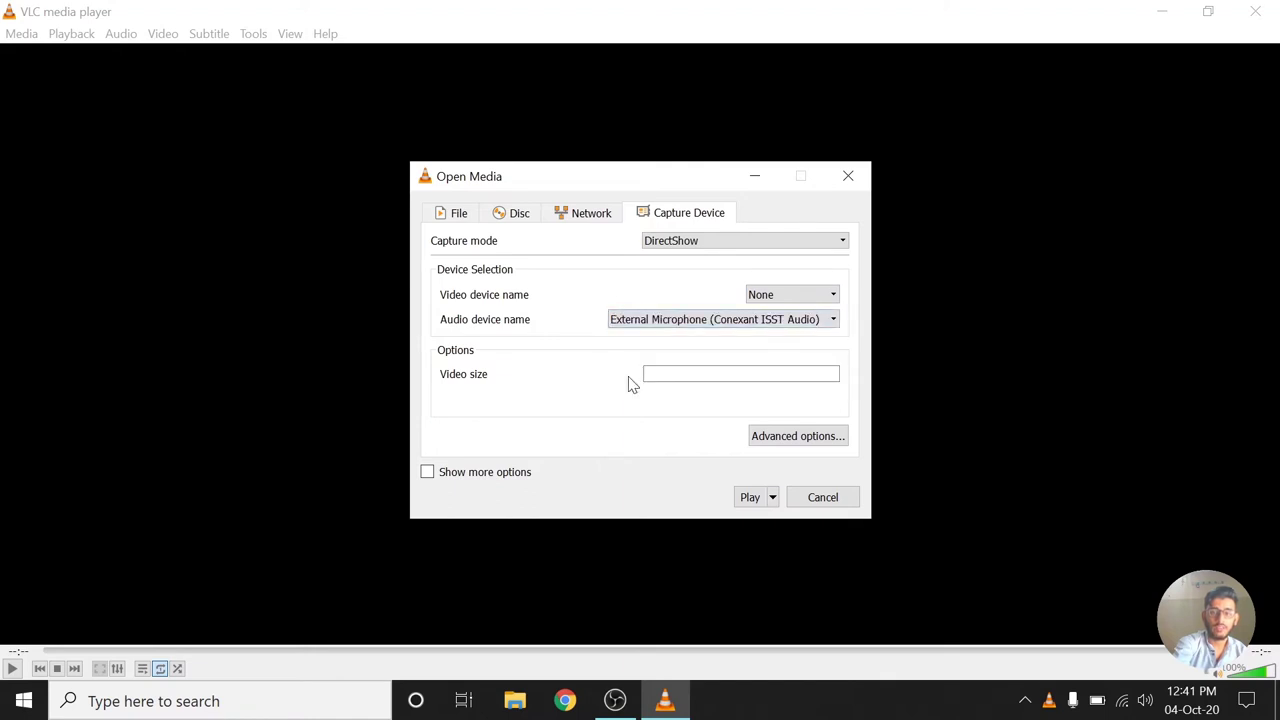
# - Choose to stream the captured audio and add an HTTP destination to the stream output
pyautogui.click(773, 497)
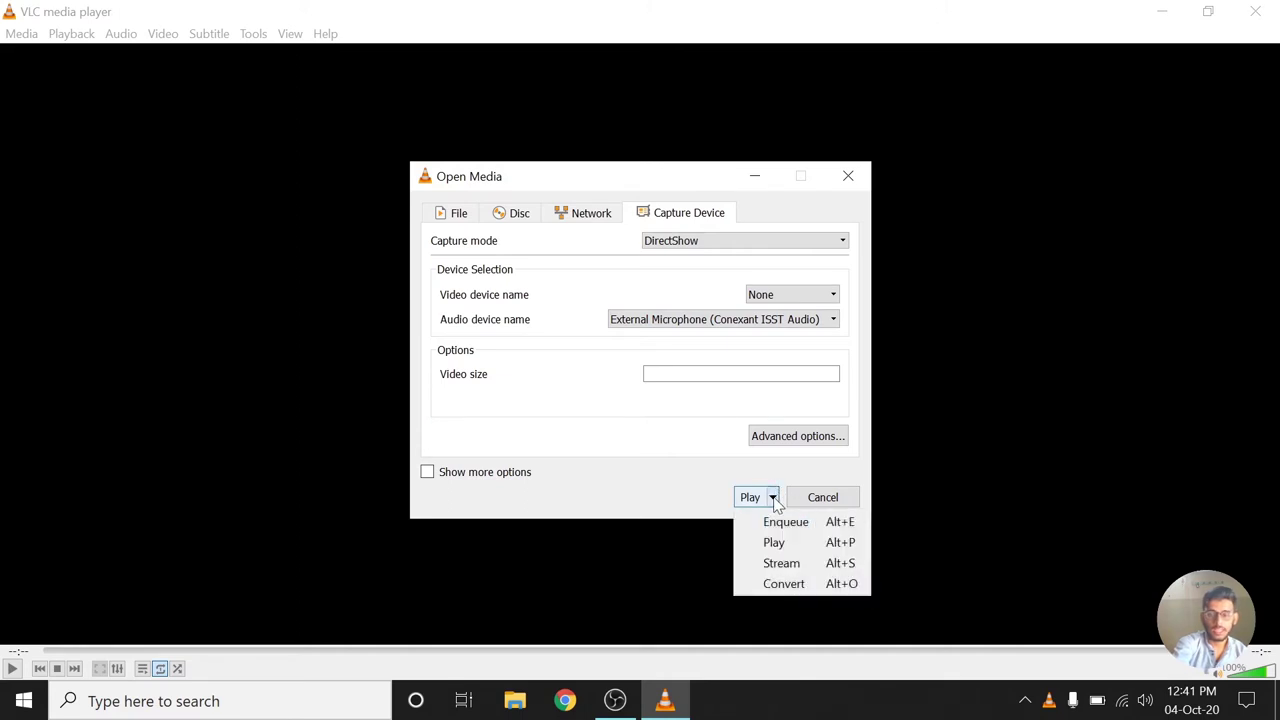
pyautogui.click(777, 563)
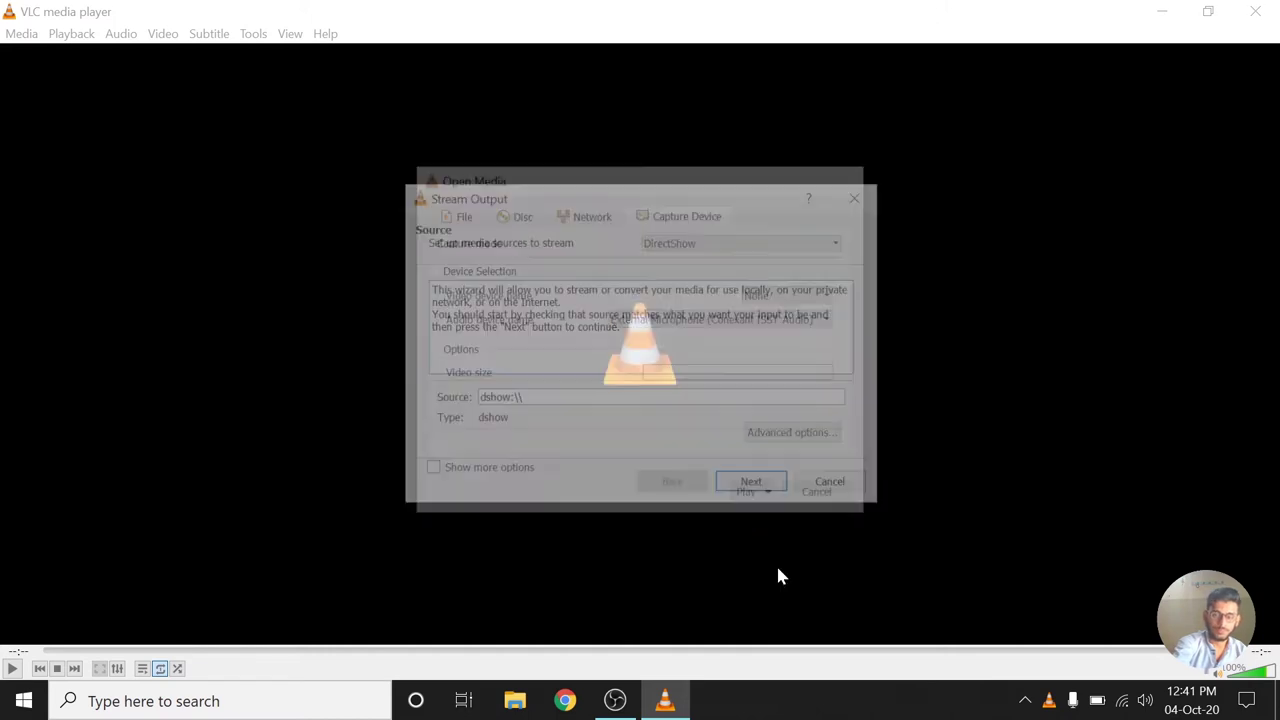
pyautogui.click(740, 489)
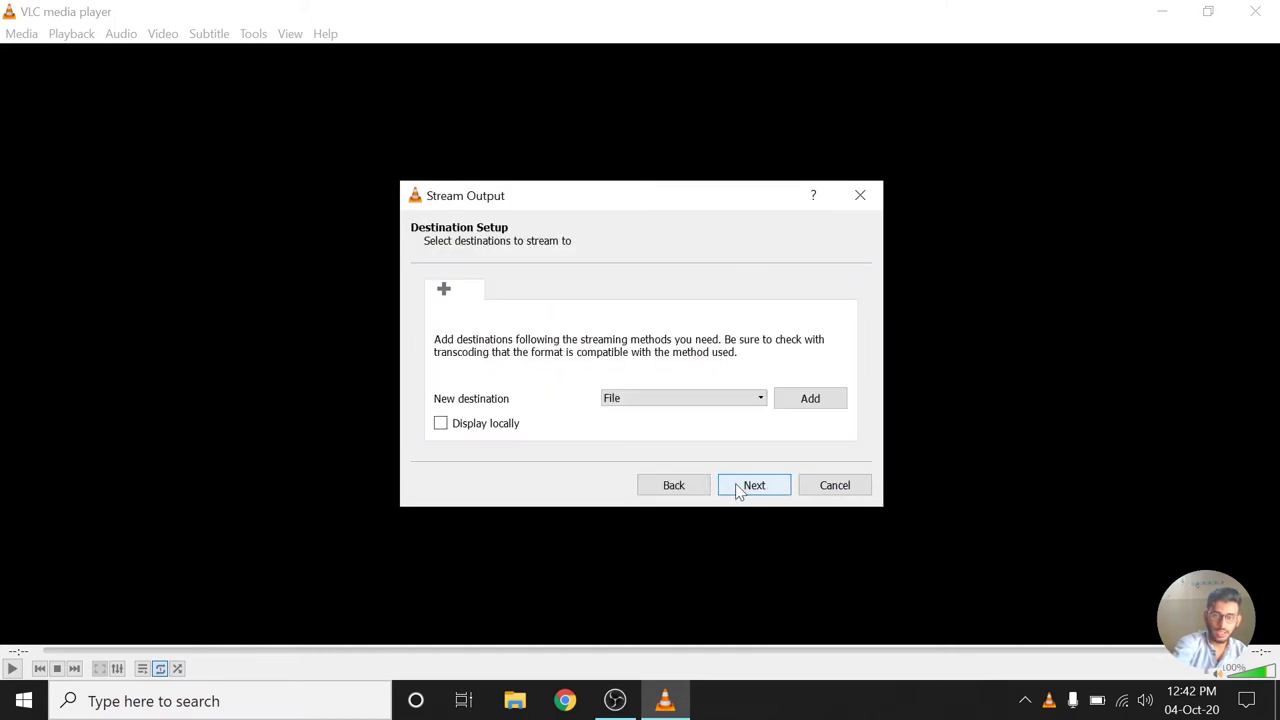
pyautogui.click(740, 402)
pyautogui.click(688, 424)
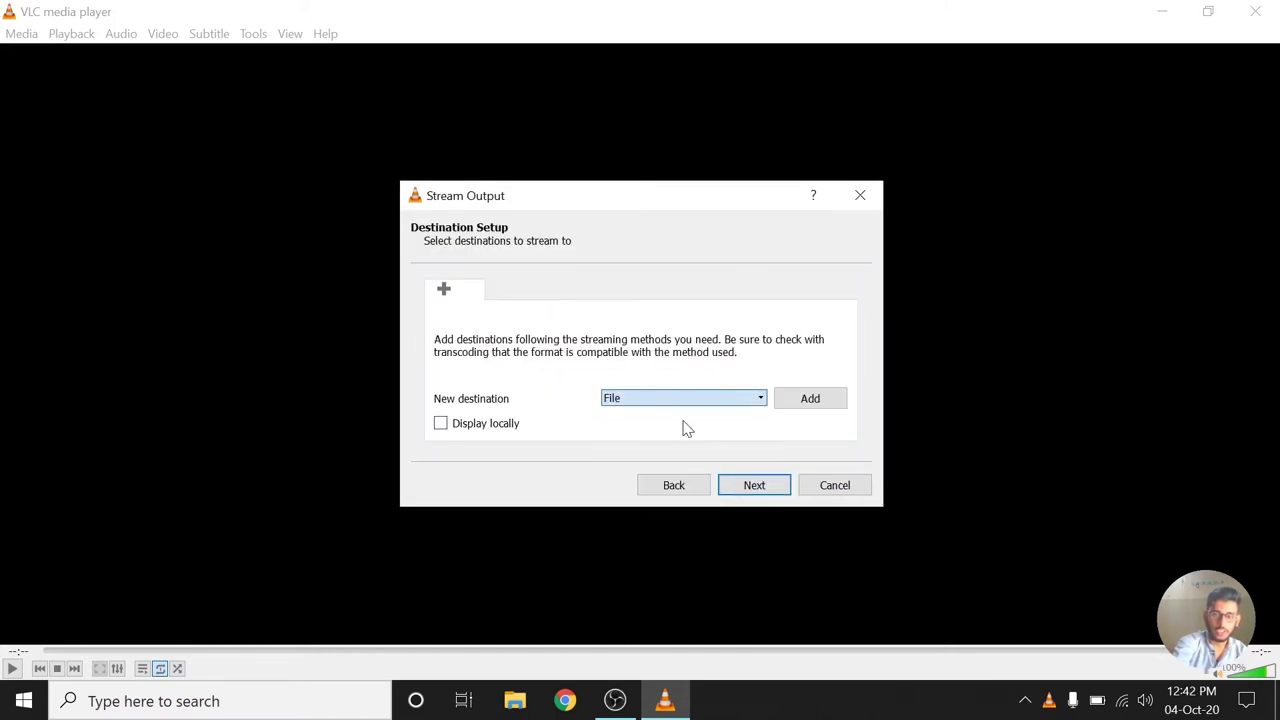
pyautogui.click(786, 403)
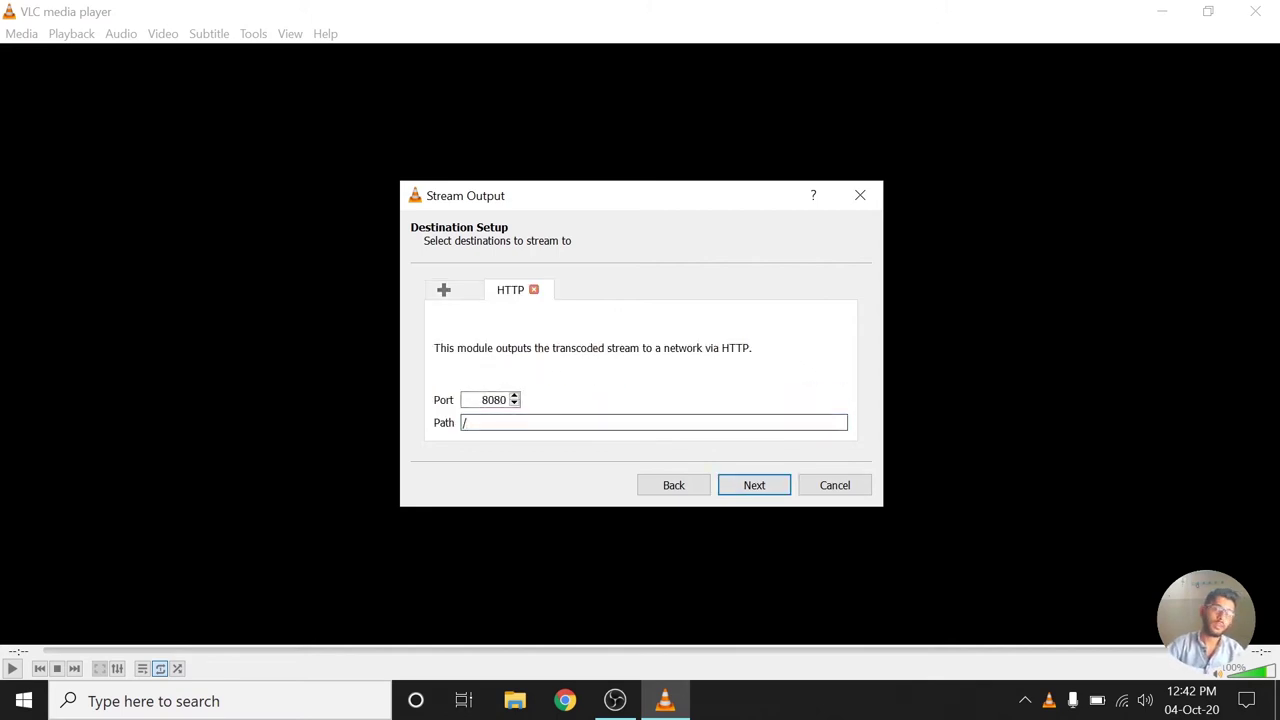
pyautogui.write('dem')
pyautogui.press('BackSpace')
pyautogui.press('BackSpace')
pyautogui.press('BackSpace')
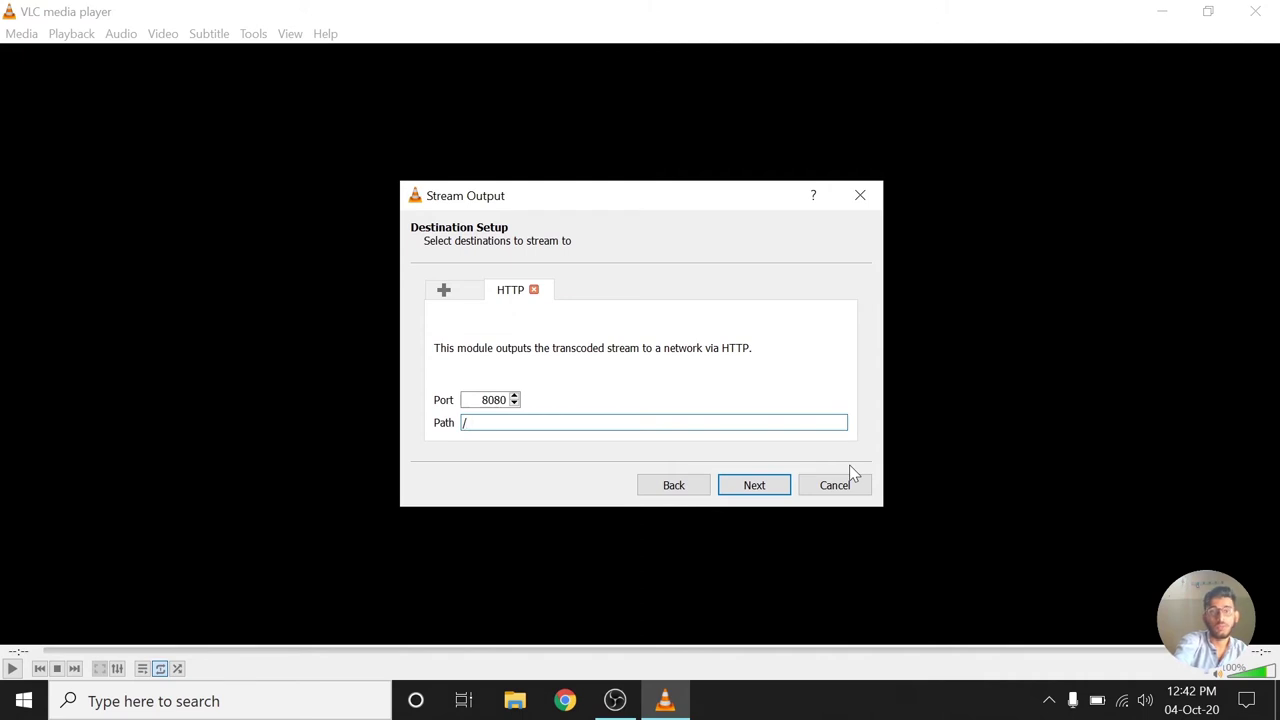
# - Look up the IPv4 address in the Wi-Fi adapter's connection details, then close the network windows
pyautogui.rightClick(1125, 704)
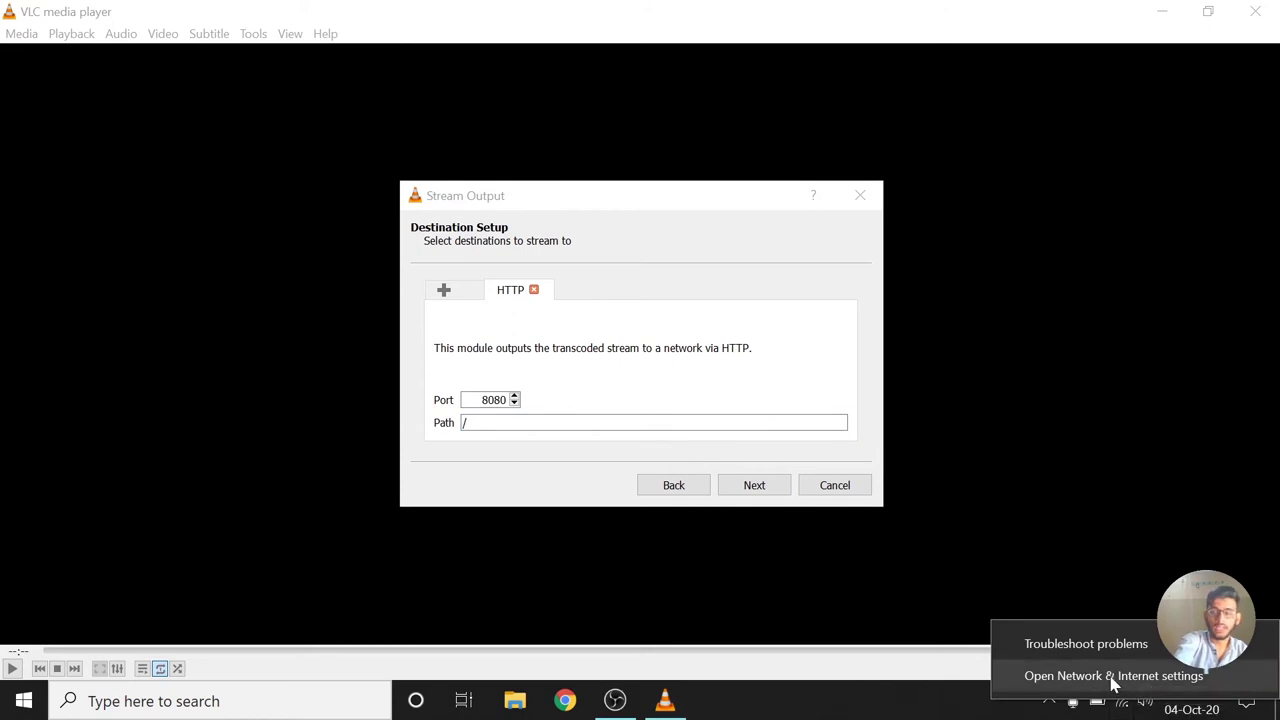
pyautogui.click(1111, 677)
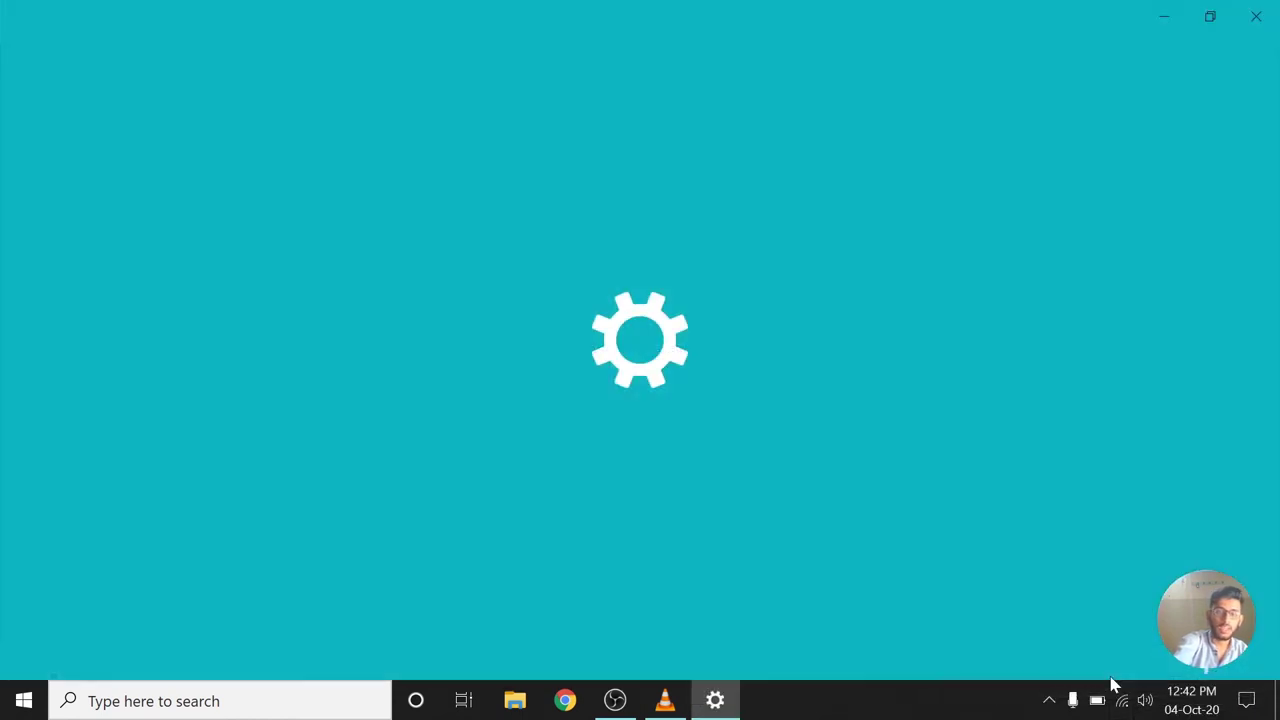
pyautogui.scroll(-2, 746, 540)
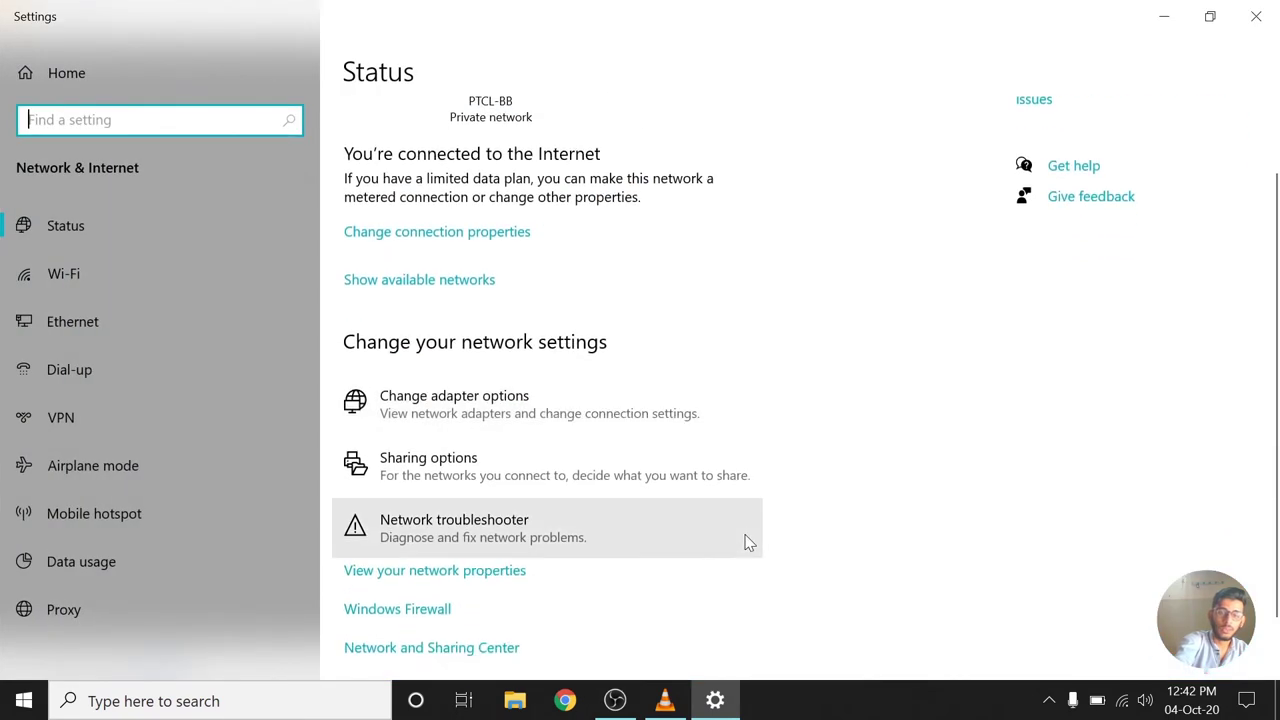
pyautogui.click(552, 418)
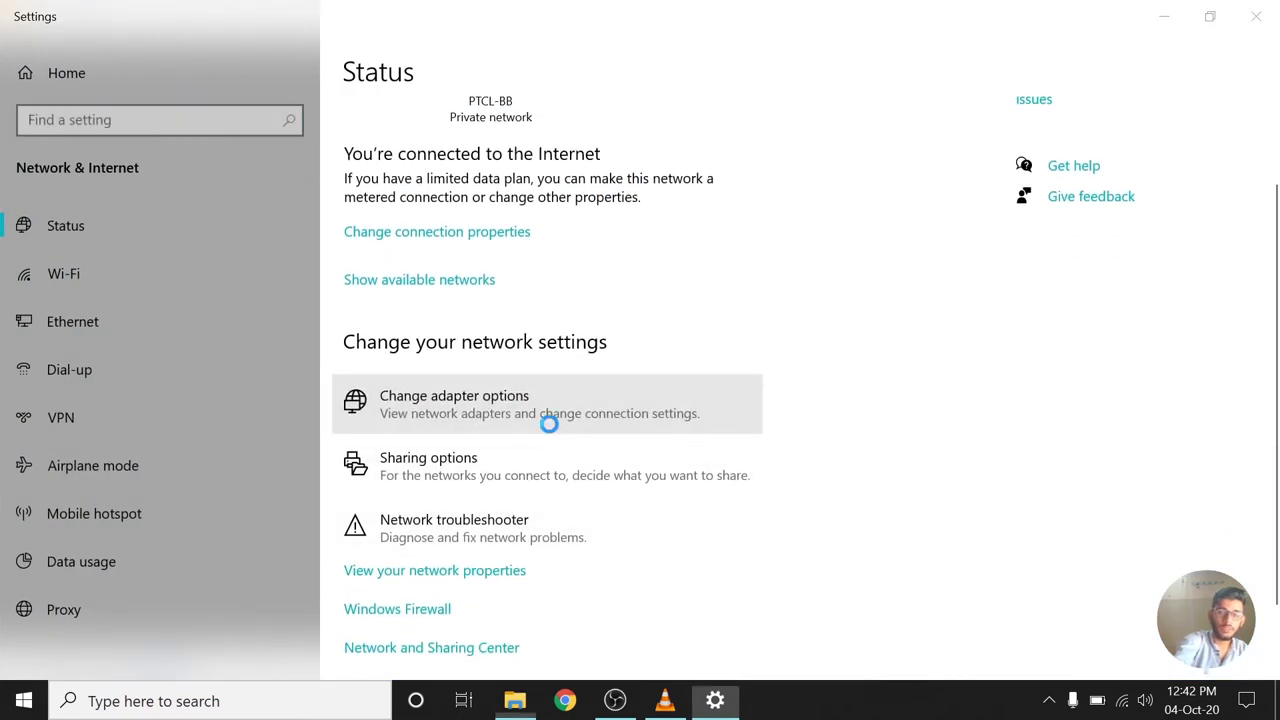
pyautogui.doubleClick(893, 181)
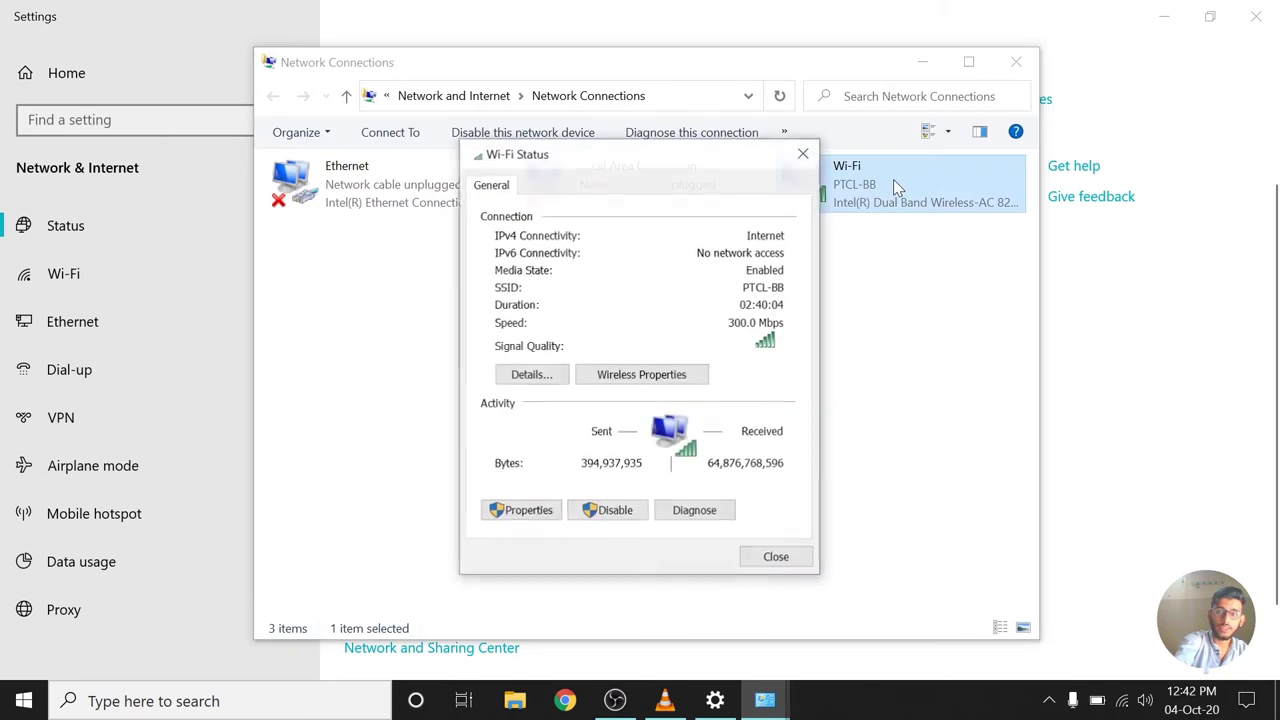
pyautogui.click(537, 375)
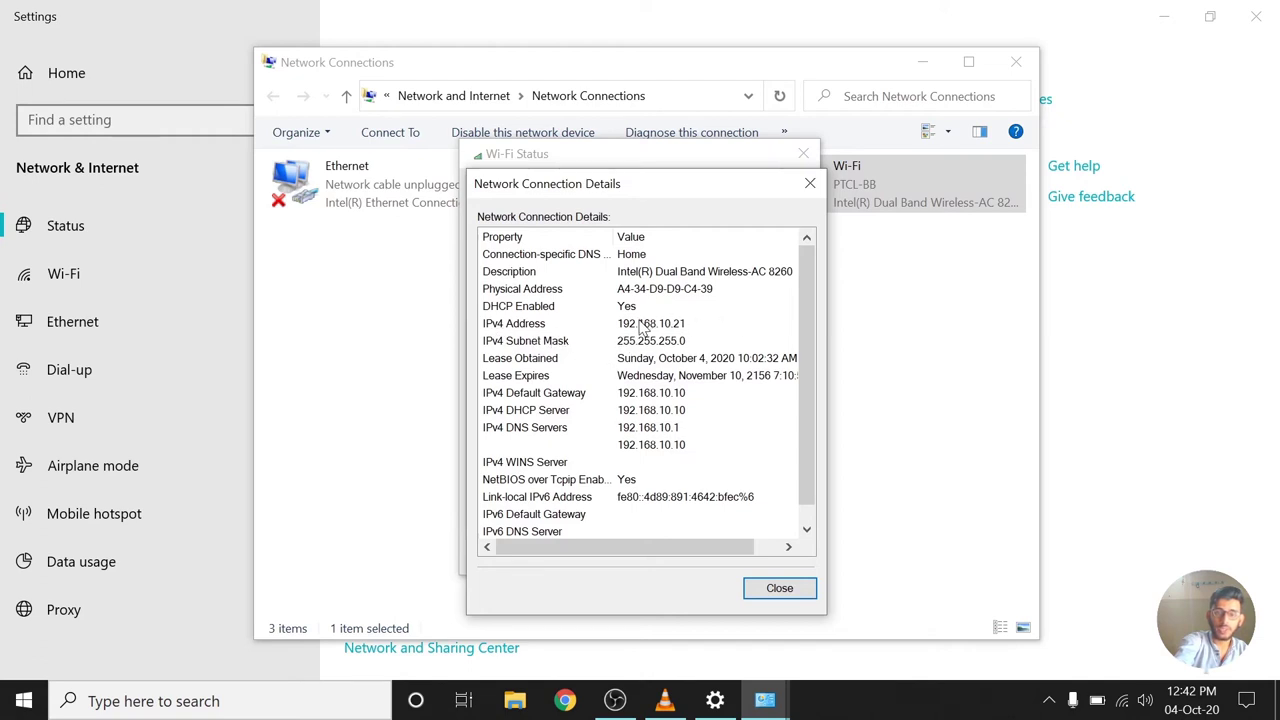
pyautogui.click(810, 184)
pyautogui.click(803, 153)
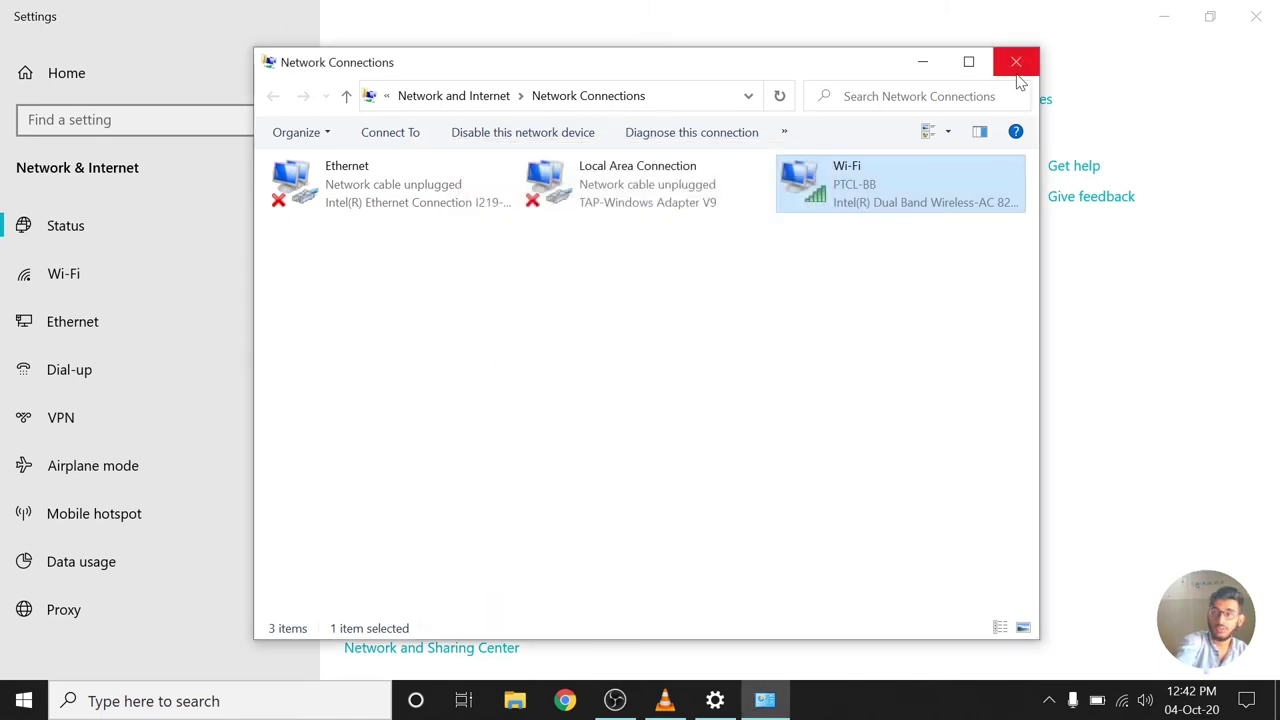
pyautogui.click(1016, 62)
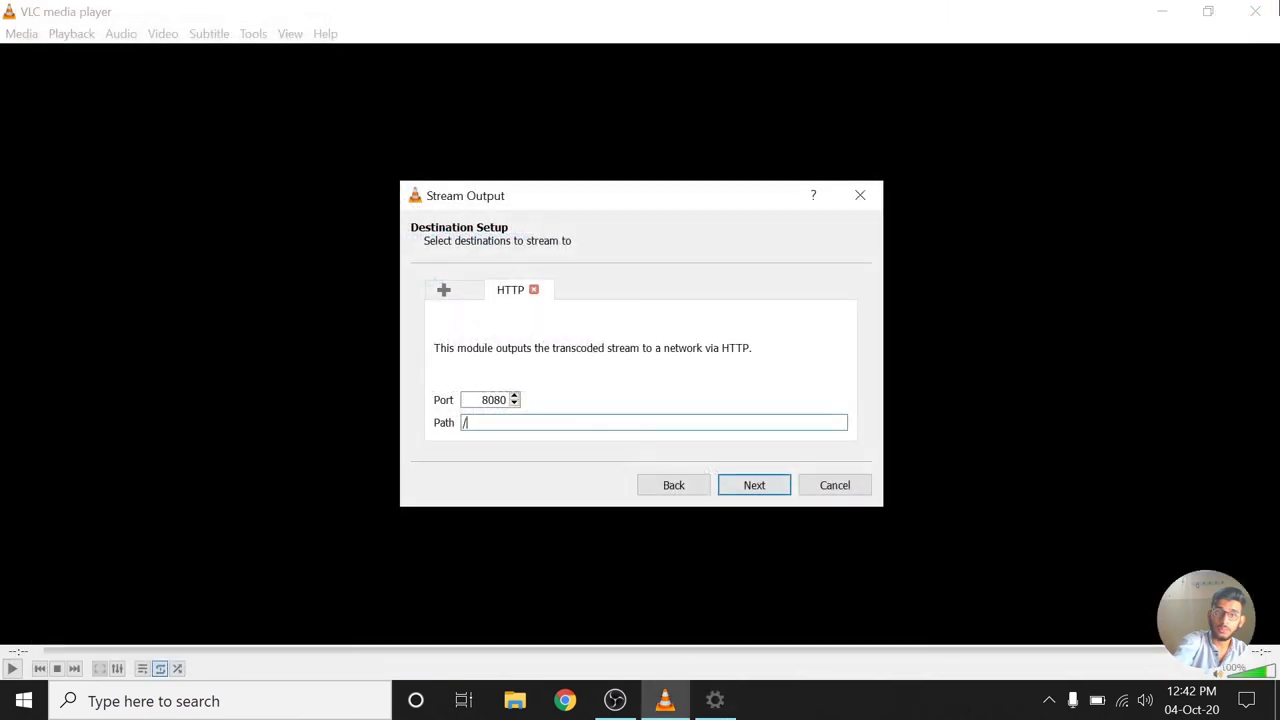
# - Accept the HTTP destination on port 8080 with the Audio - MP3 transcoding profile and start the stream
pyautogui.click(752, 488)
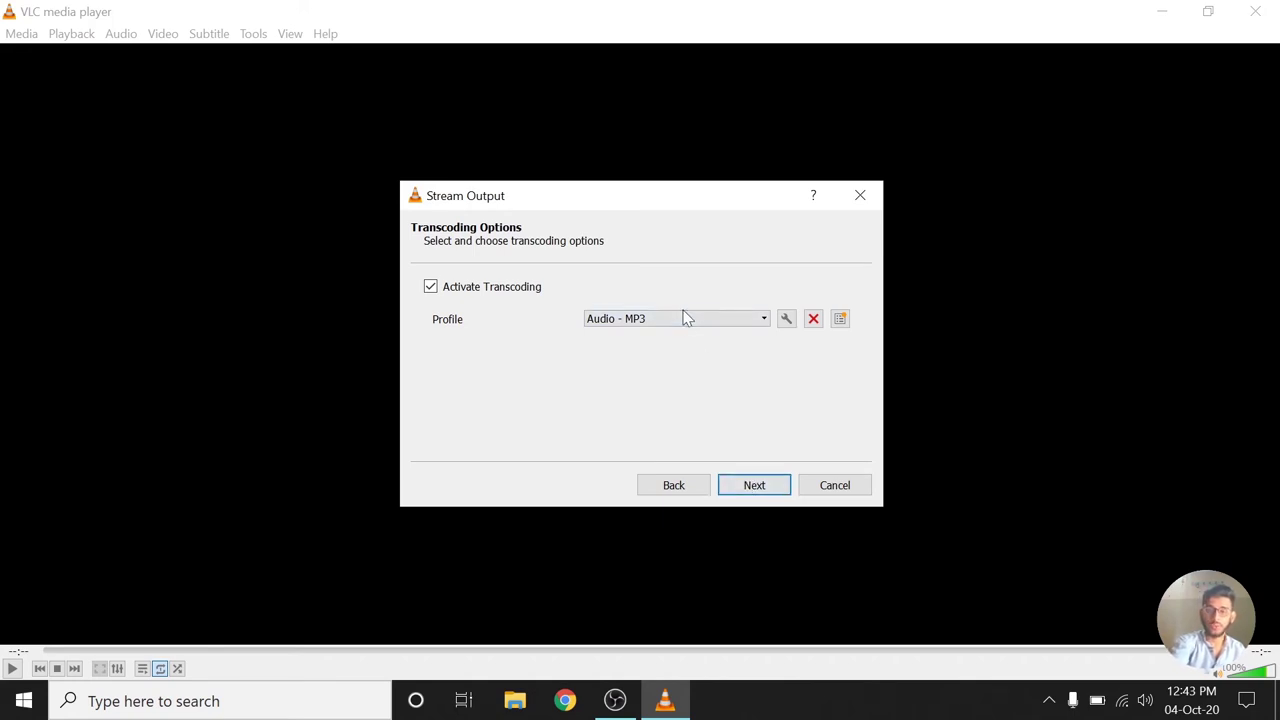
pyautogui.click(748, 486)
pyautogui.click(753, 486)
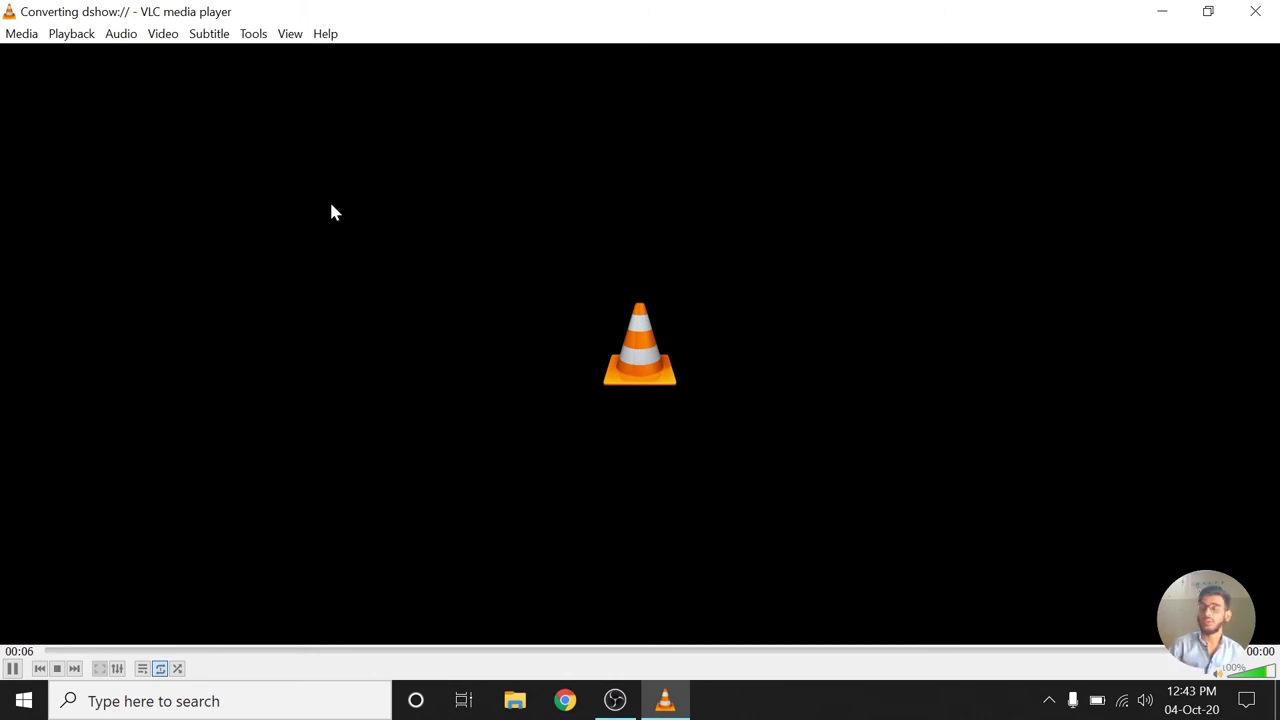
pyautogui.click(615, 700)
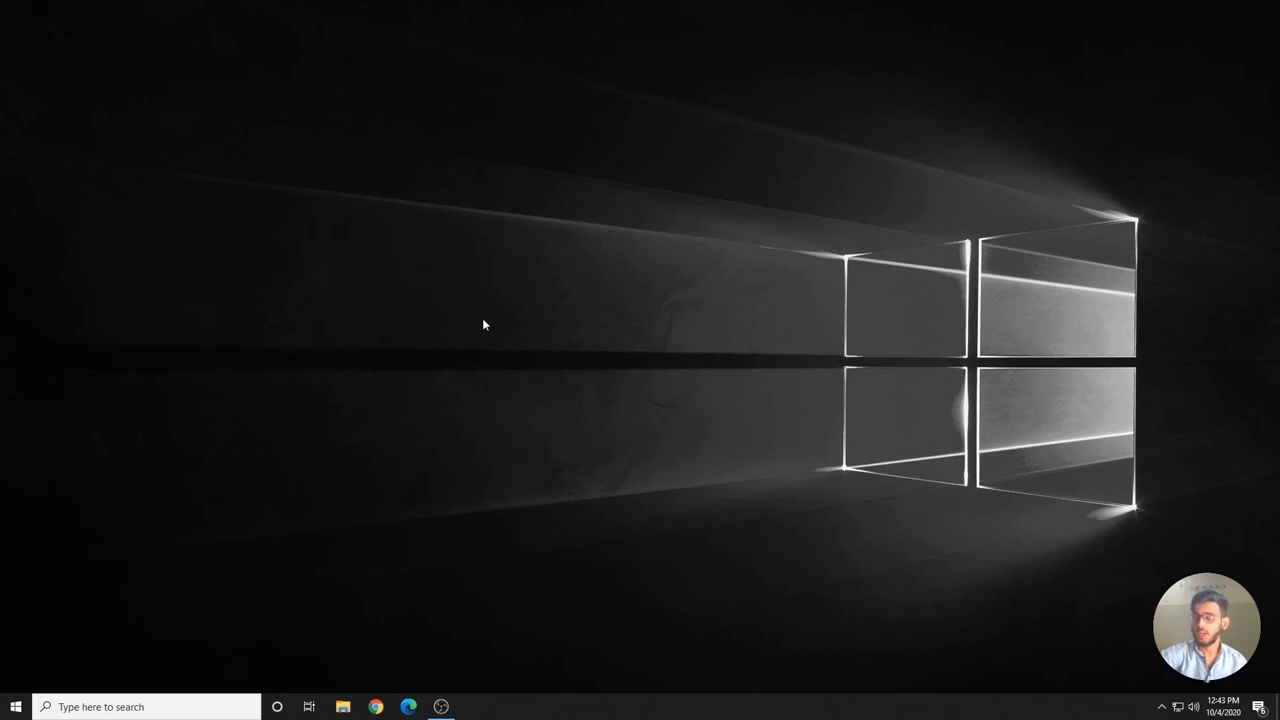
# - On the receiving computer, start VLC media player and open the network stream dialog
pyautogui.press('super')
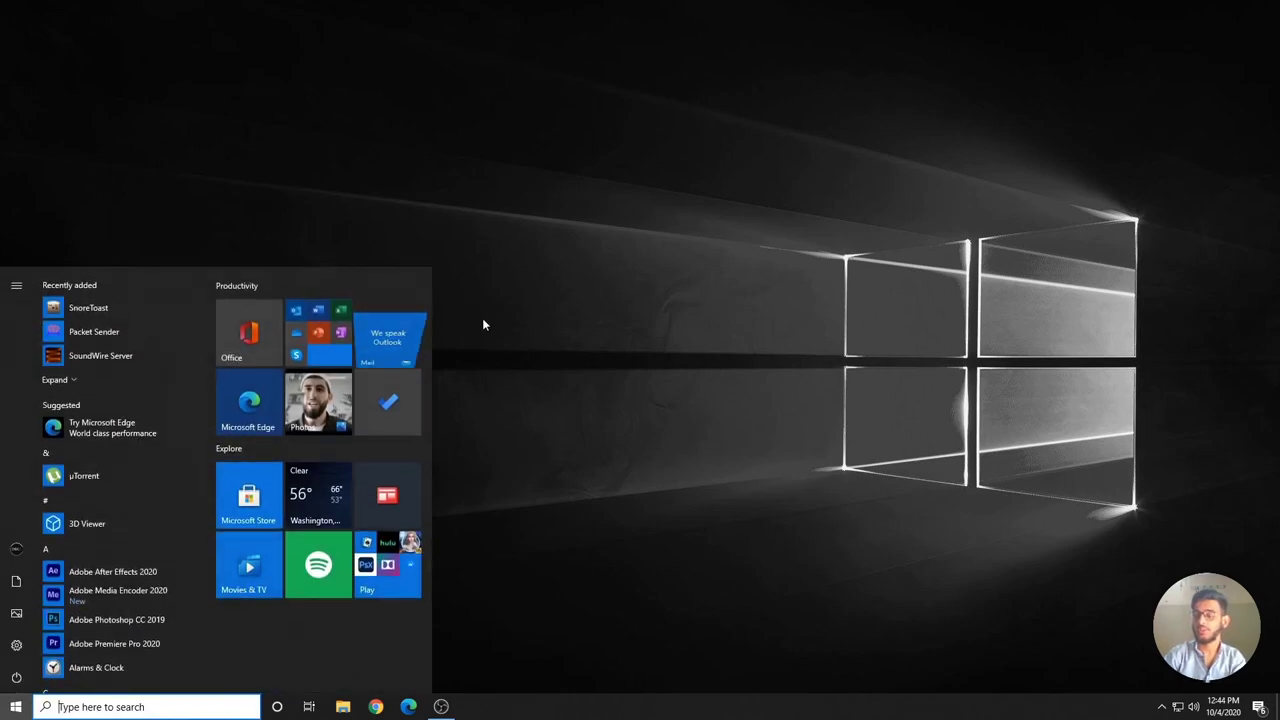
pyautogui.write('vlc')
pyautogui.press('Return')
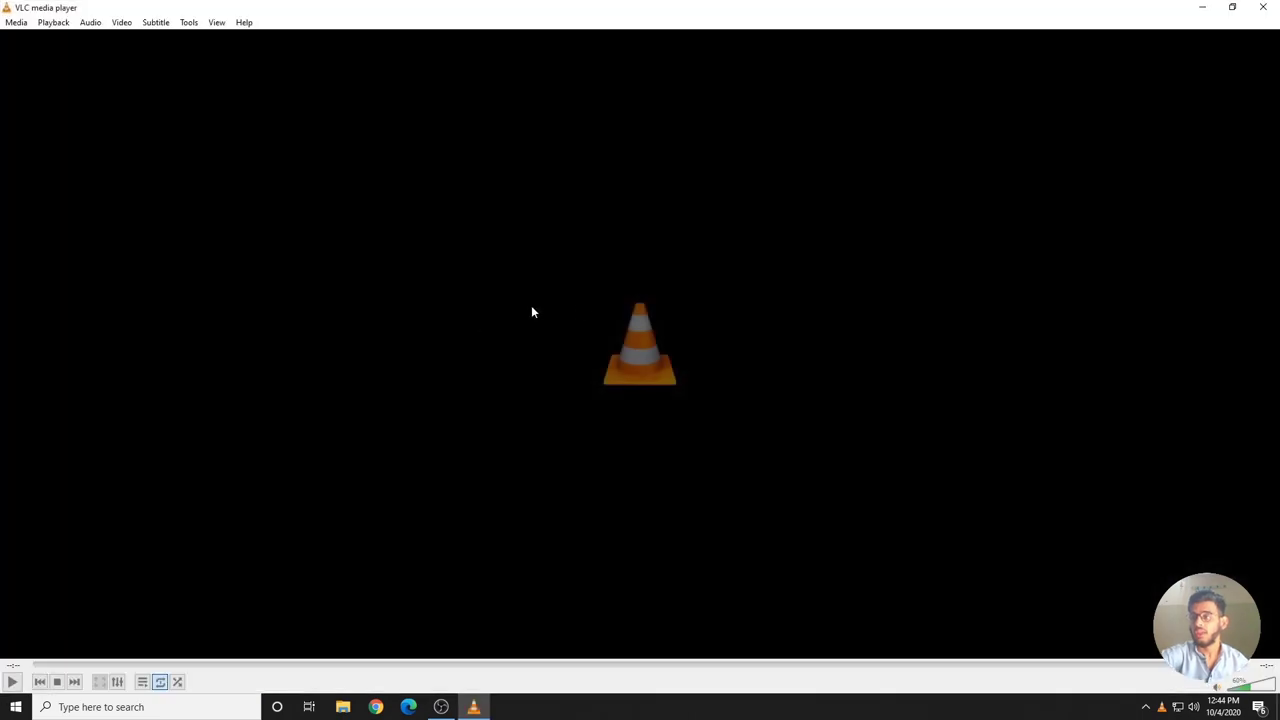
pyautogui.click(14, 24)
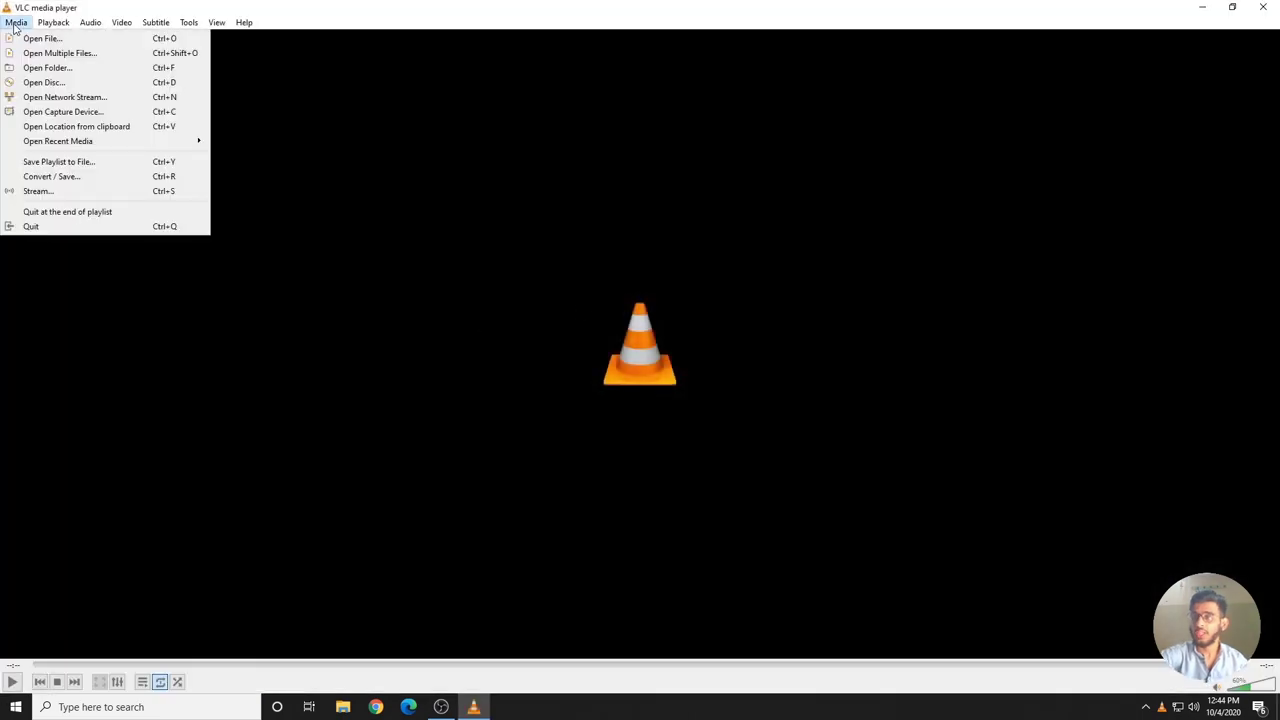
pyautogui.click(45, 98)
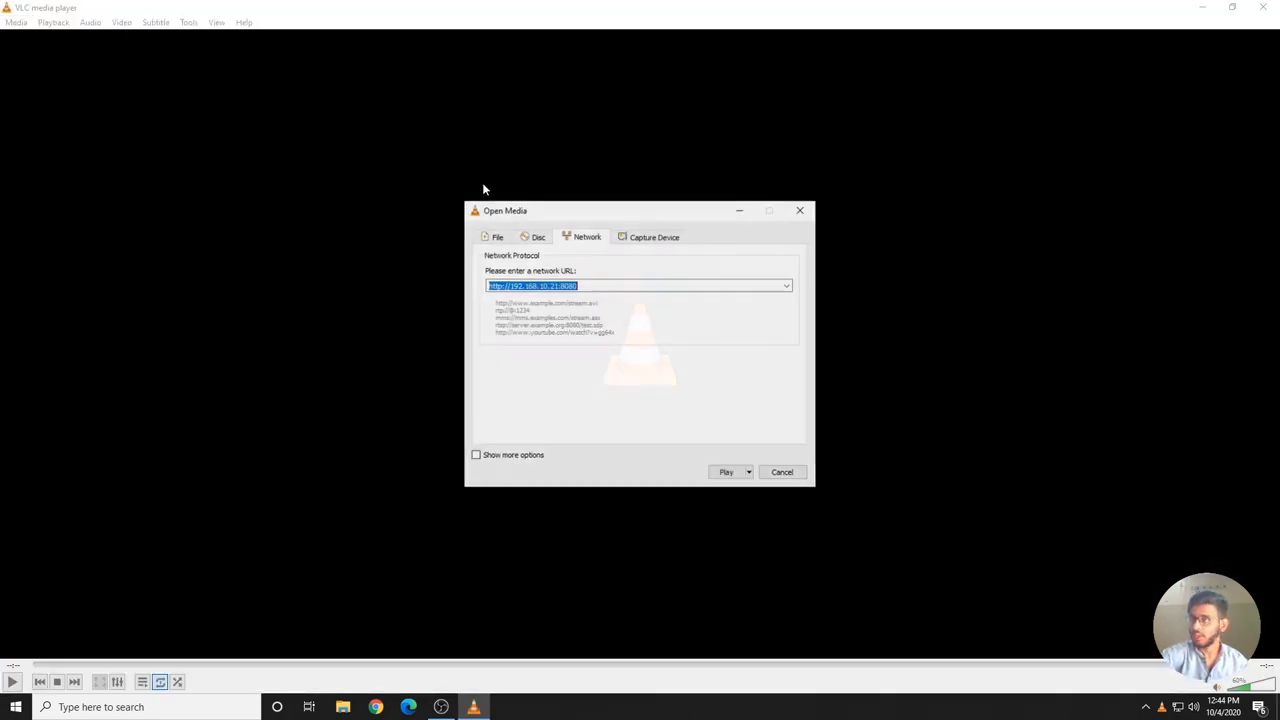
pyautogui.click(597, 286)
pyautogui.doubleClick(503, 285)
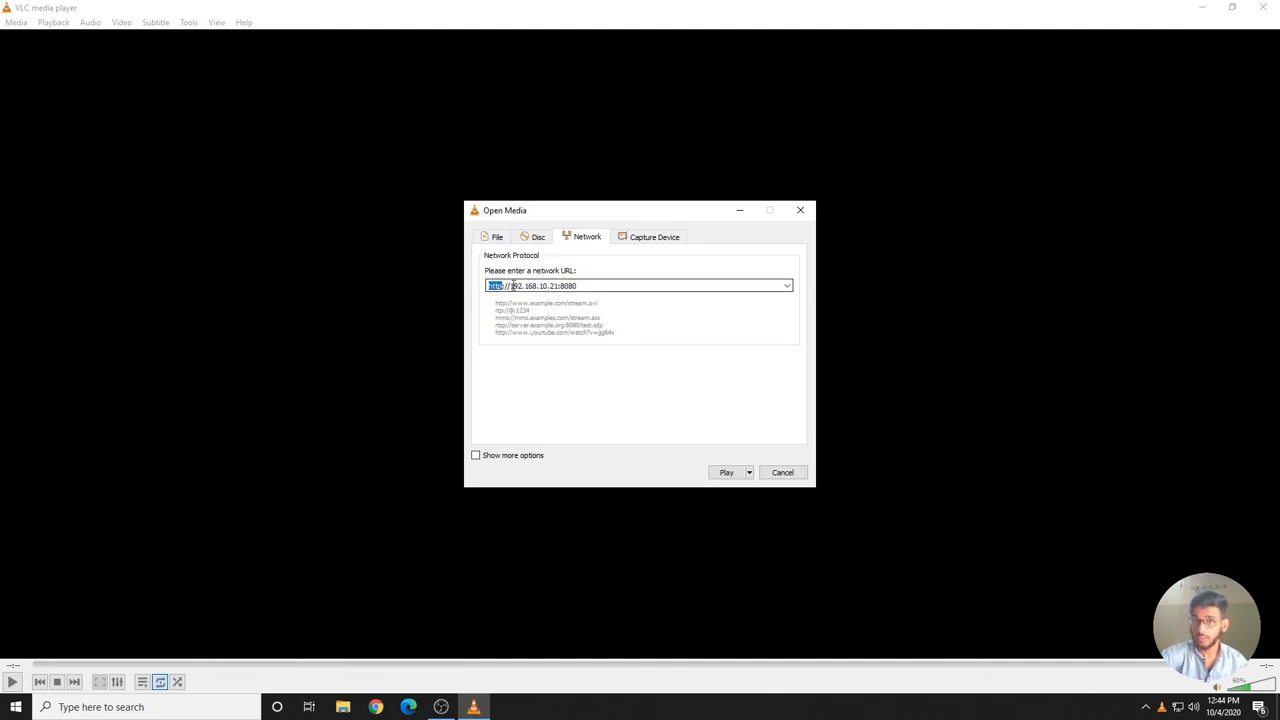
pyautogui.moveTo(510, 286); pyautogui.dragTo(577, 286)
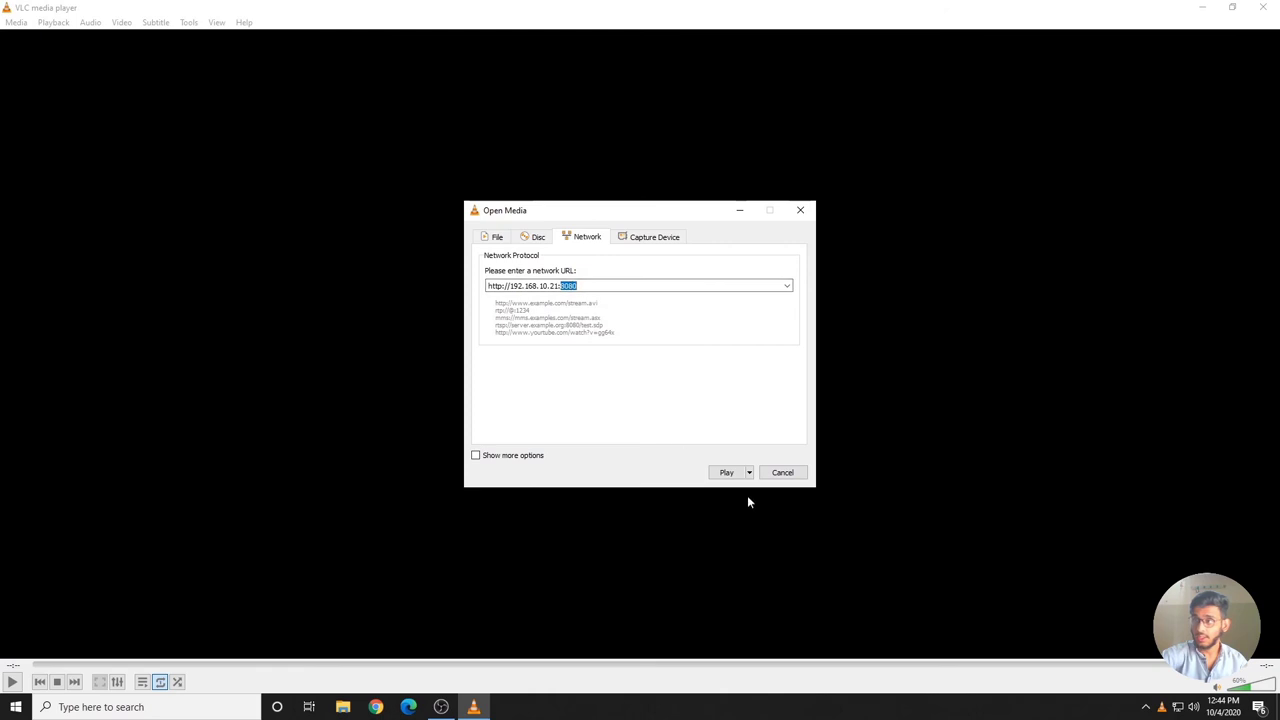